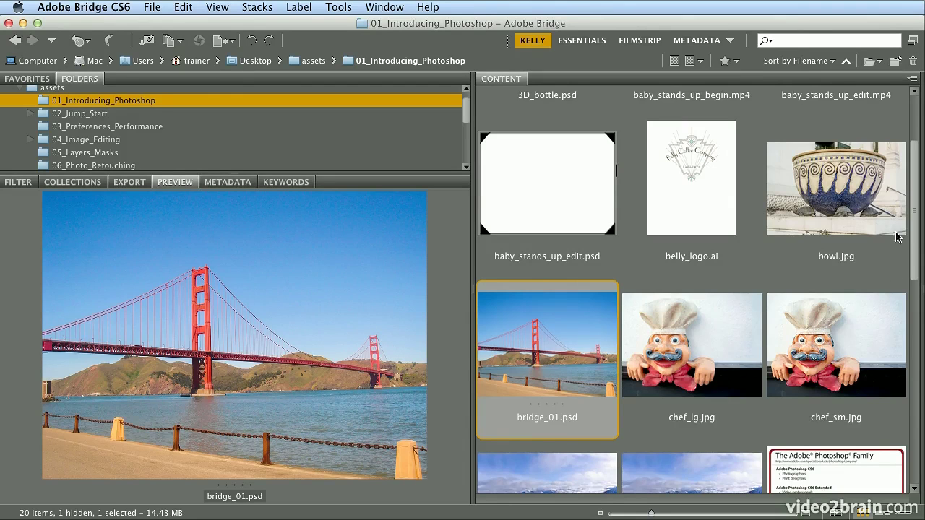
Step: Preview Photoshop_history.psd, Photoshop_Editions.psd and Photoshop_Raster_vs_Vector.psd in the 01_Introducing_Photoshop folder
left_click_drag(911, 235, 911, 334)
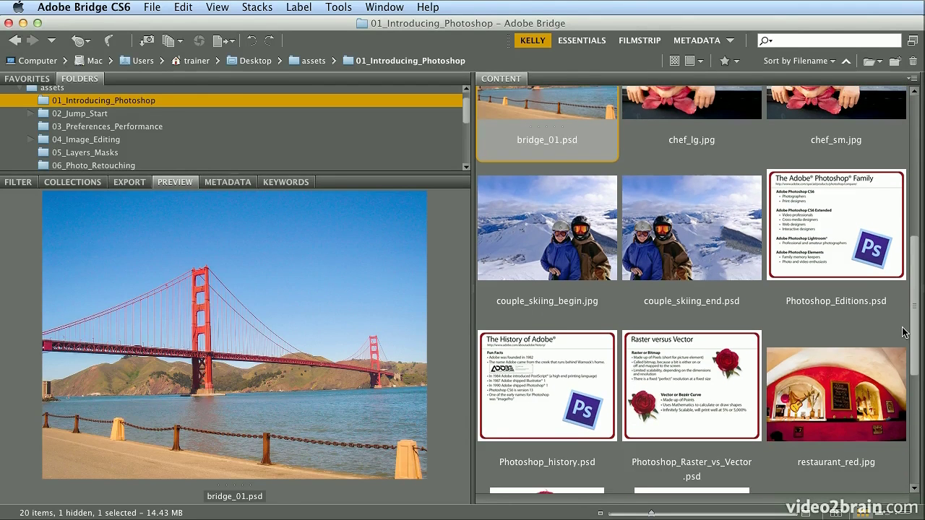
left_click(594, 358)
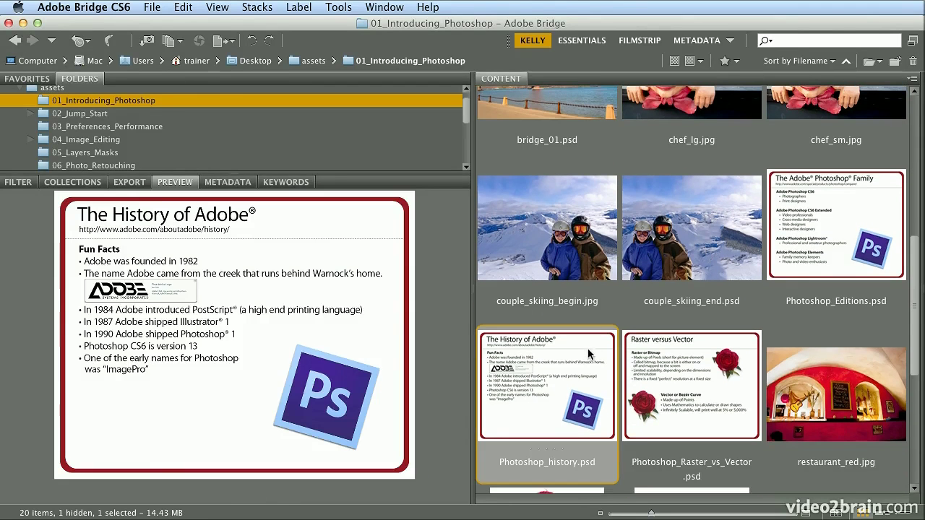
left_click(800, 272)
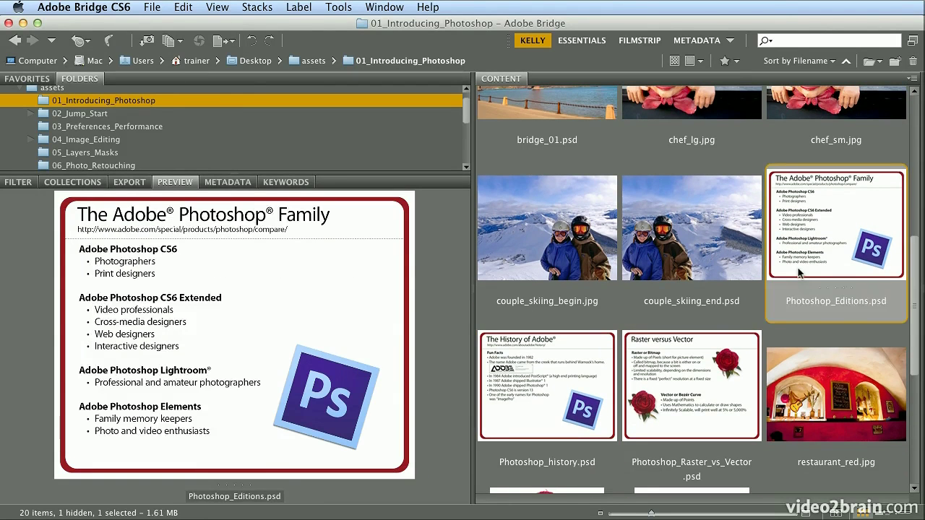
left_click(692, 360)
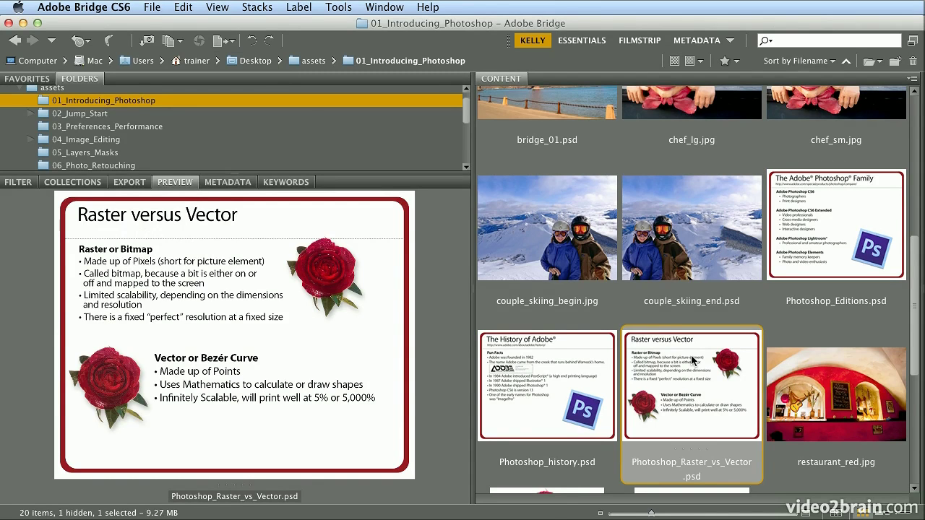
Step: Open restaurant_red.jpg in Photoshop and expand the Color and Adjustments controls
double_click(789, 375)
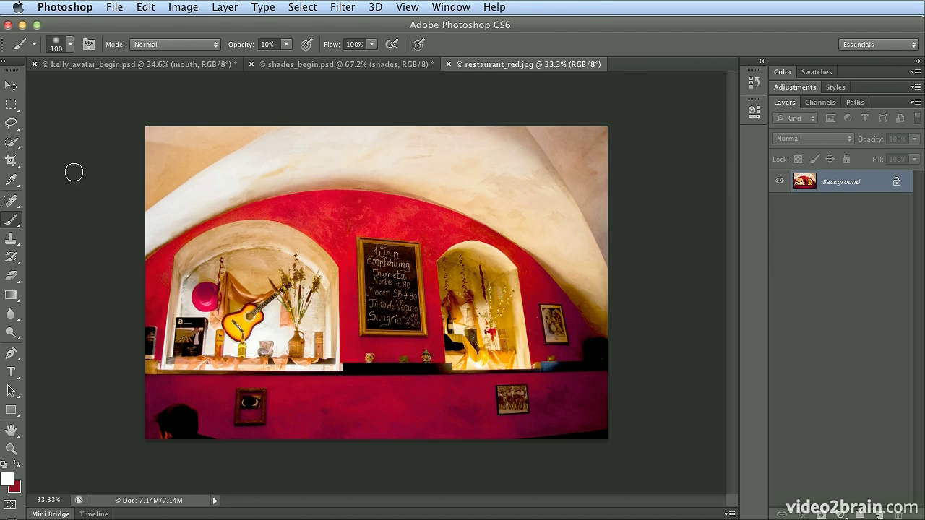
left_click(789, 87)
left_click(784, 73)
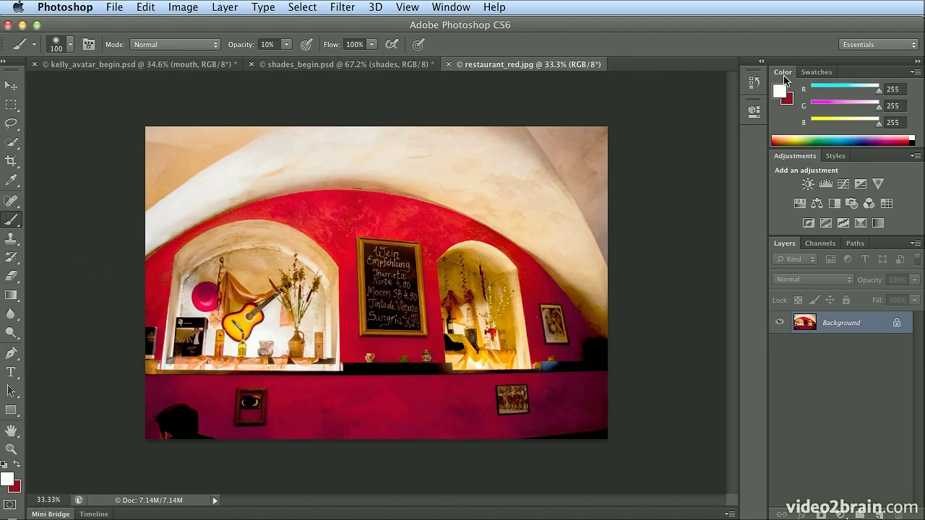
Step: Switch back to Bridge from Photoshop and look through the remaining files in 01_Introducing_Photoshop
left_click(122, 7)
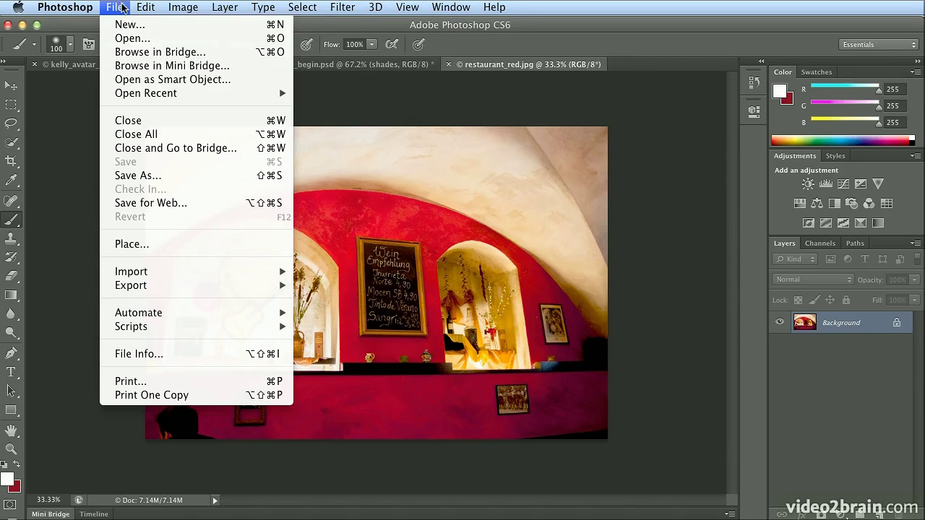
left_click(124, 52)
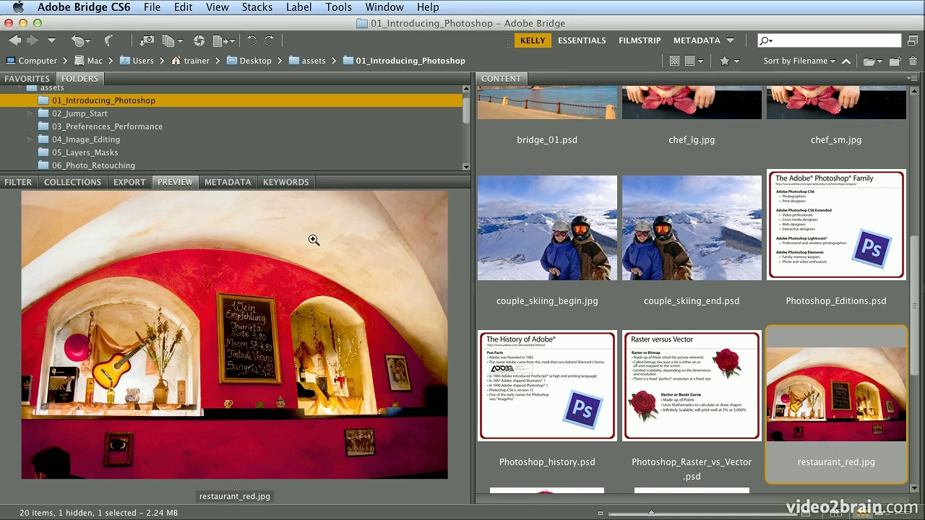
scroll(867, 332, "down", 5)
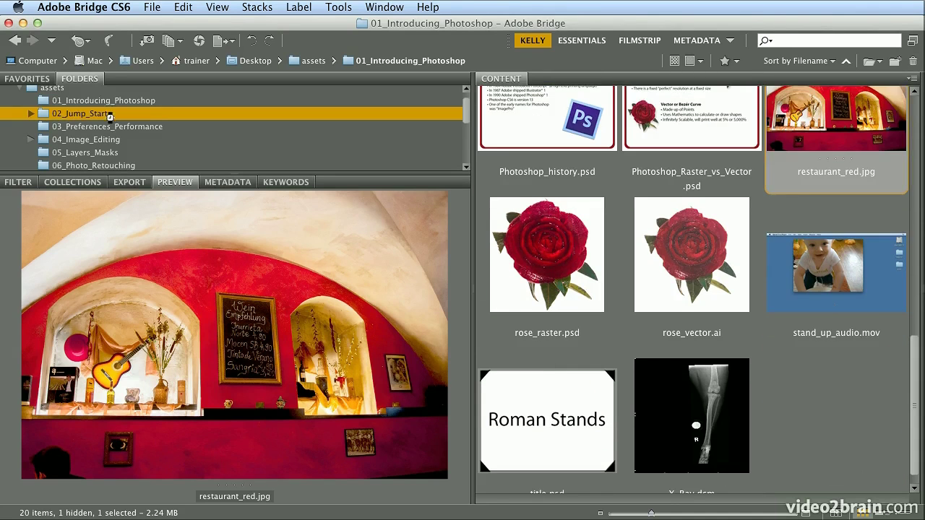
Step: Show the contents of the 02_Jump_Start folder and of the 03_Preferences_Performance folder
left_click(80, 113)
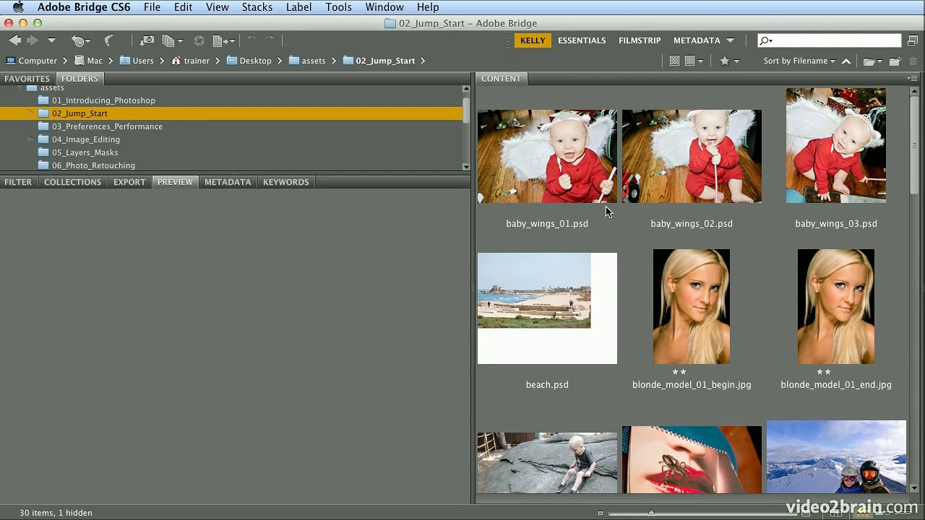
left_click(110, 128)
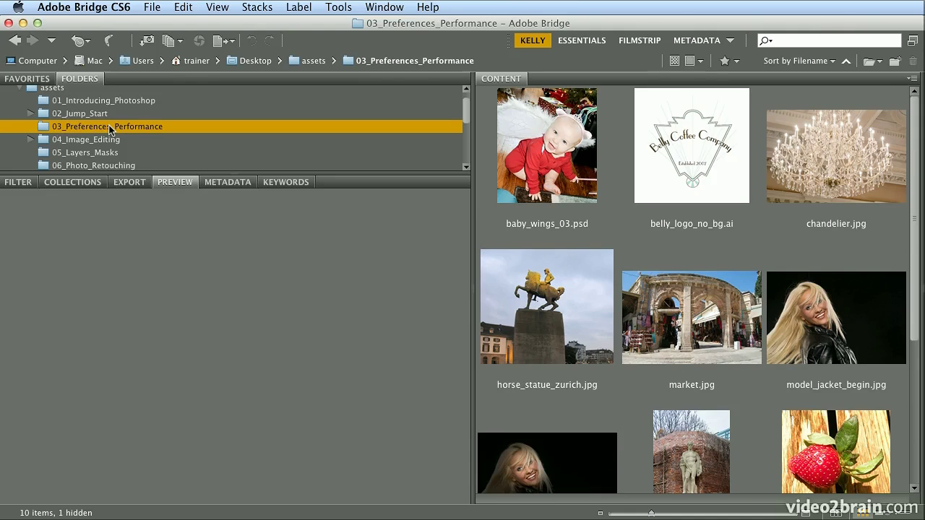
Step: Open the 04_Image_Editing folder, preview Adobe_background_final.psd and look through the remaining files down to the photo_shoot folder
left_click(106, 138)
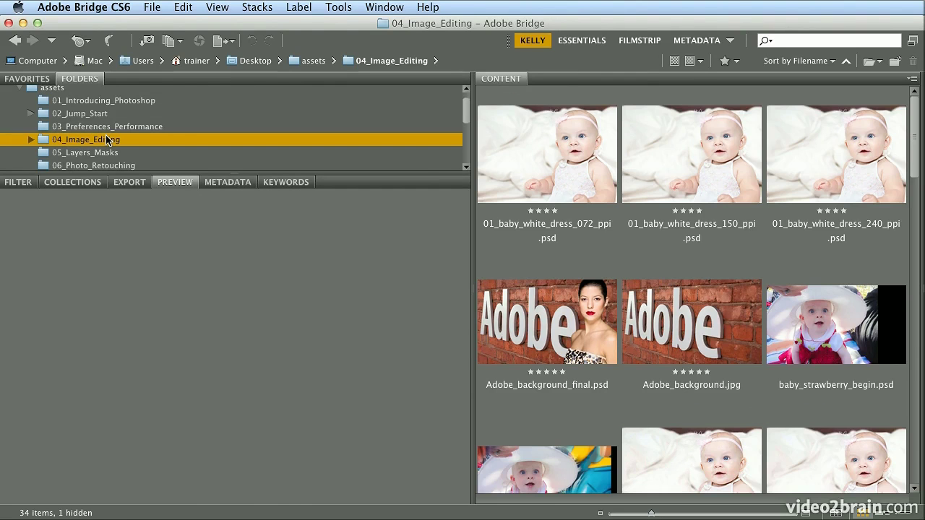
left_click(547, 325)
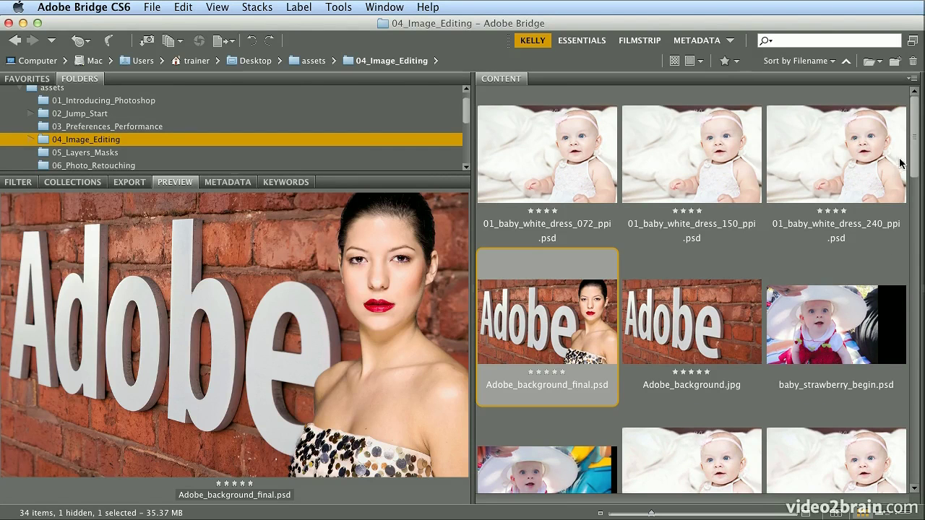
scroll(898, 217, "down", 10)
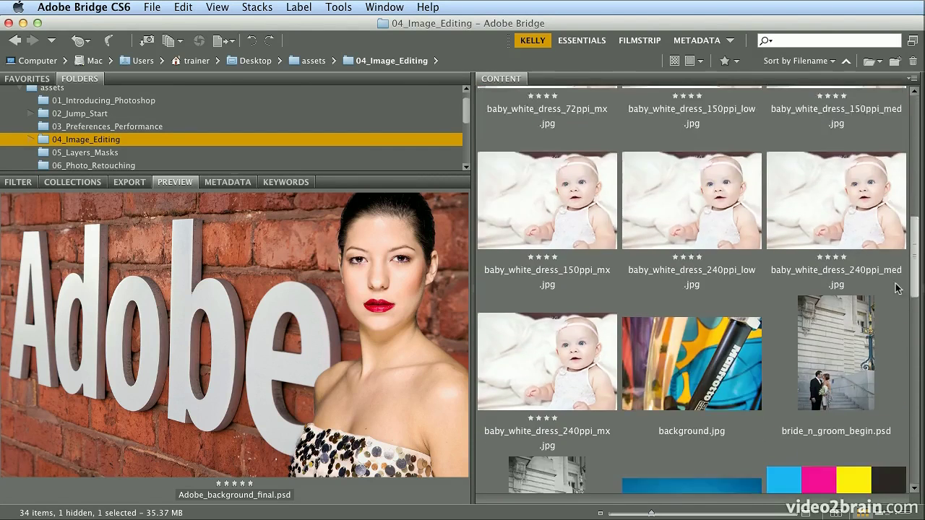
scroll(896, 287, "down", 8)
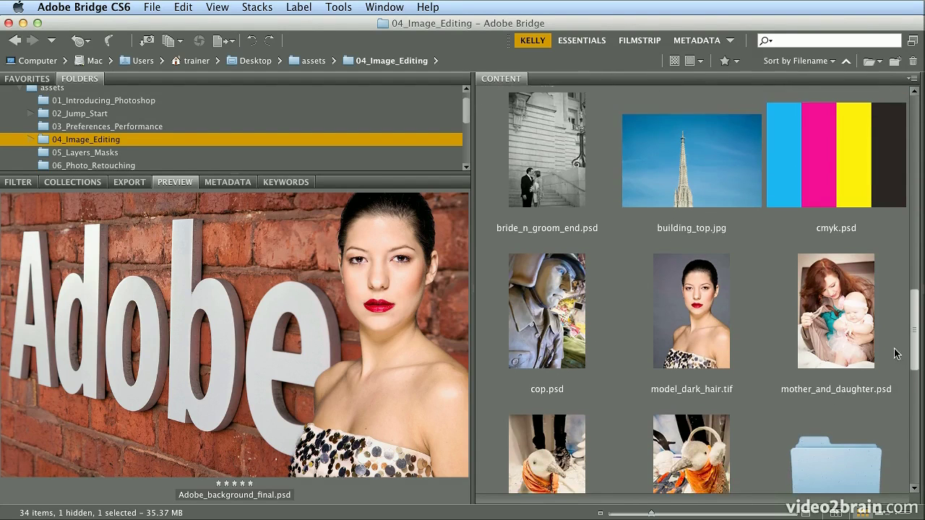
scroll(896, 354, "down", 4)
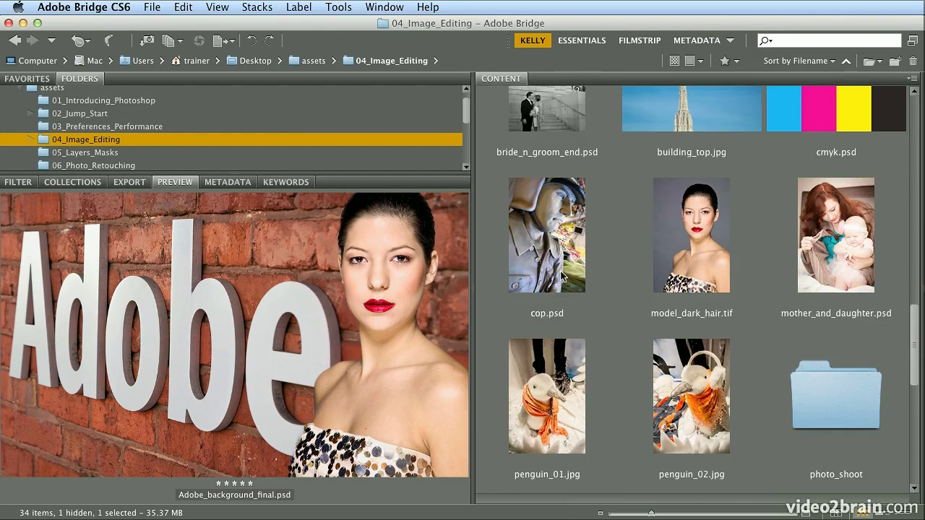
Step: View the 05_Layers_Masks folder, and compare previews of mother_and_child_begin.jpg and mother_and_child_end.tif in the 06_Photo_Retouching folder
left_click(146, 154)
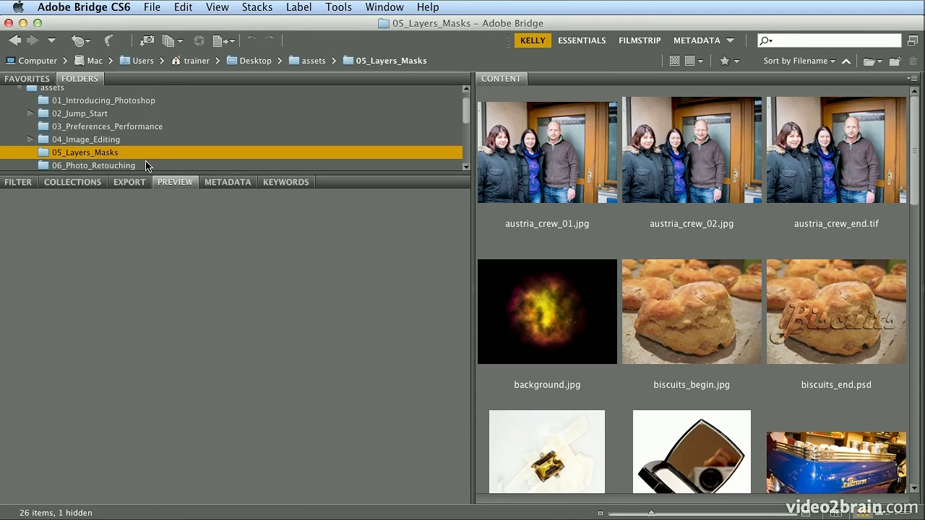
left_click(145, 167)
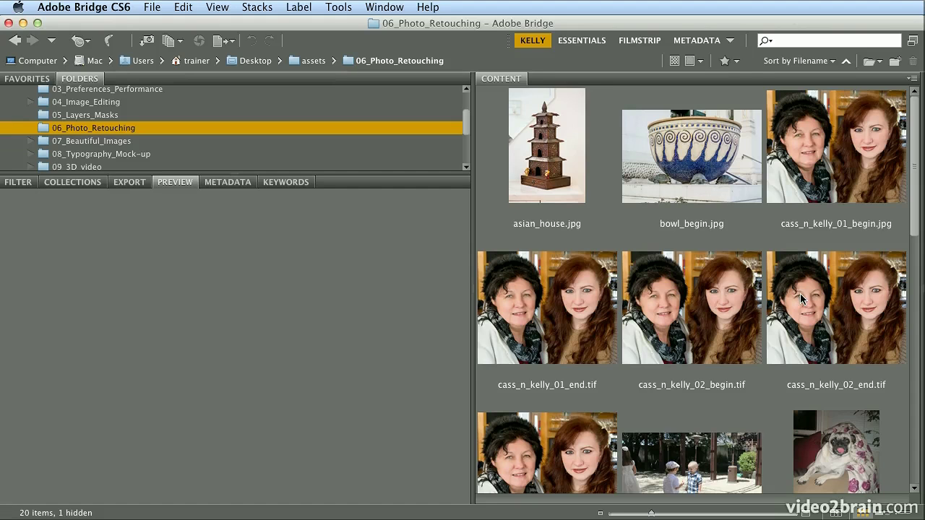
scroll(895, 368, "down", 5)
scroll(895, 367, "down", 5)
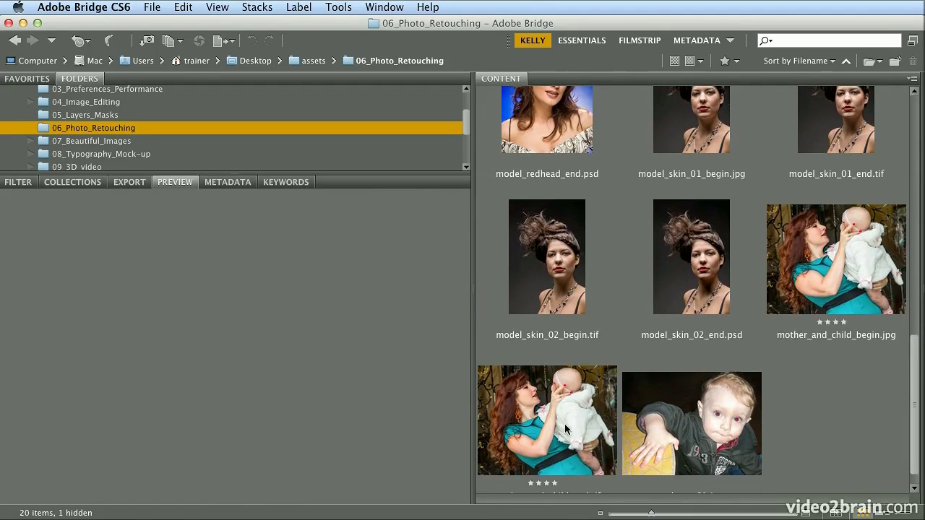
left_click(817, 302)
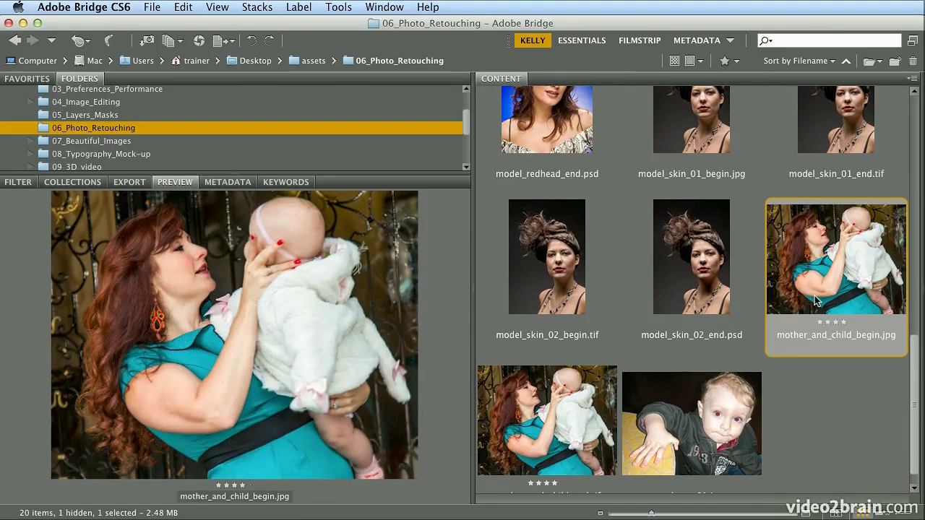
left_click(537, 426)
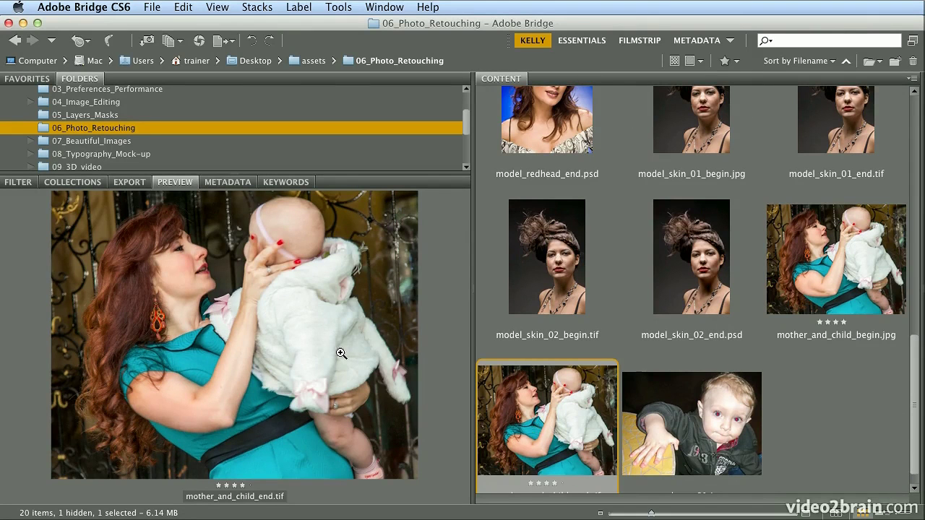
Step: Open the 07_Beautiful_Images folder and compare the previews of girl_yellow_tent_begin.jpg and girl_yellow_tent_end.psd
left_click(235, 142)
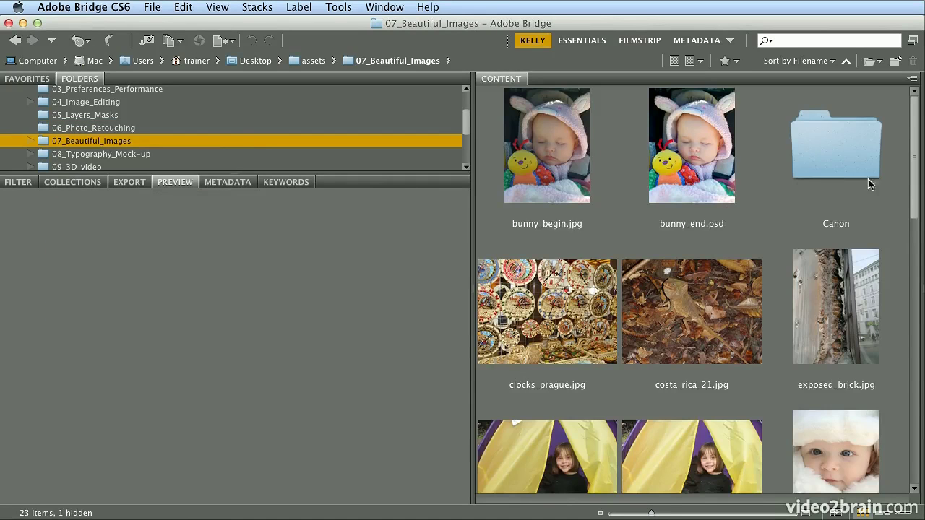
scroll(908, 238, "down", 2)
scroll(908, 238, "down", 2)
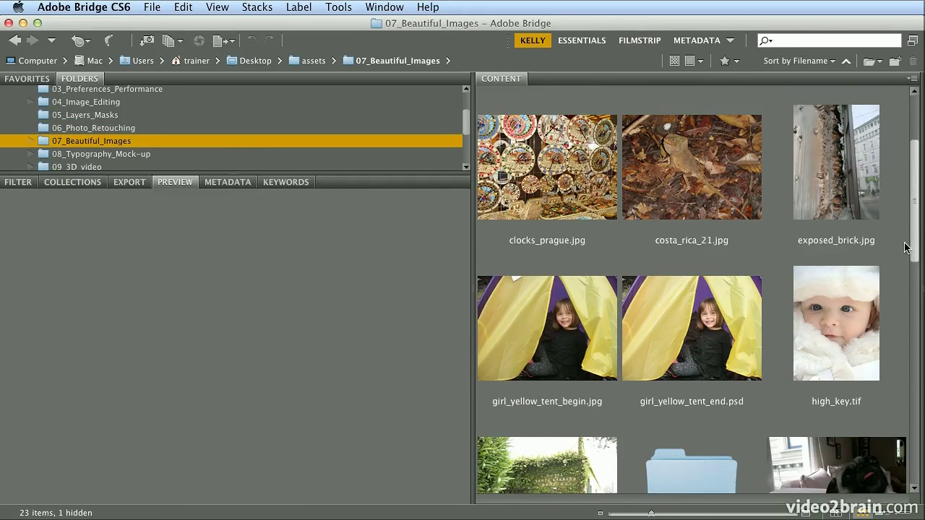
left_click(539, 362)
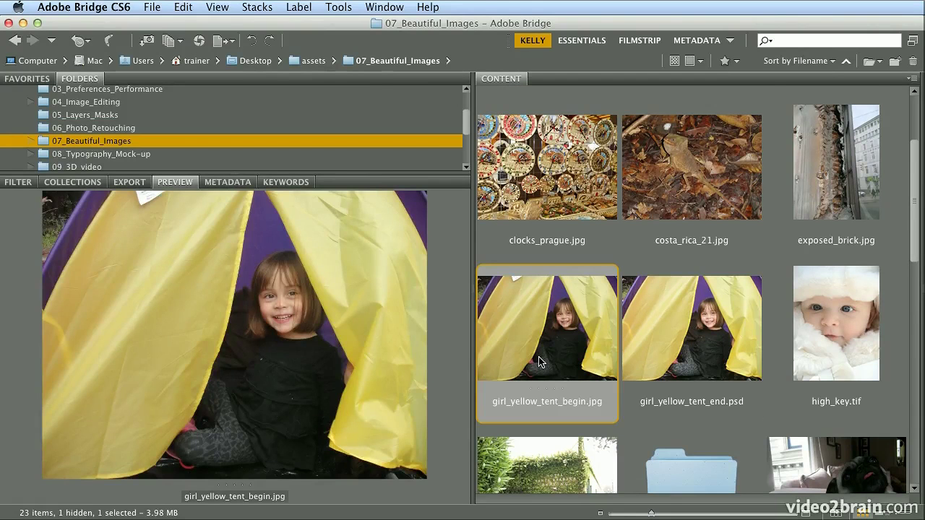
left_click(672, 341)
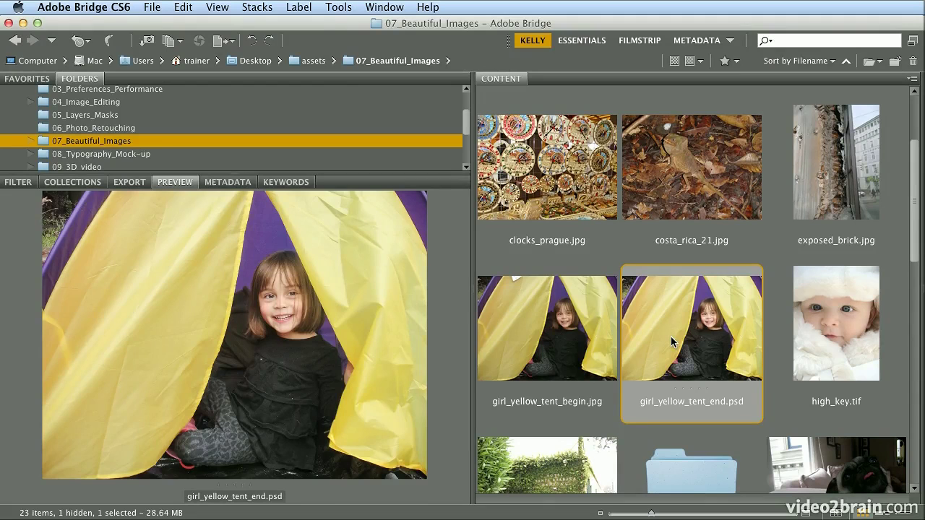
Step: Open the 08_Typography_Mock-up folder and preview oli_guides_end.psd
left_click(94, 154)
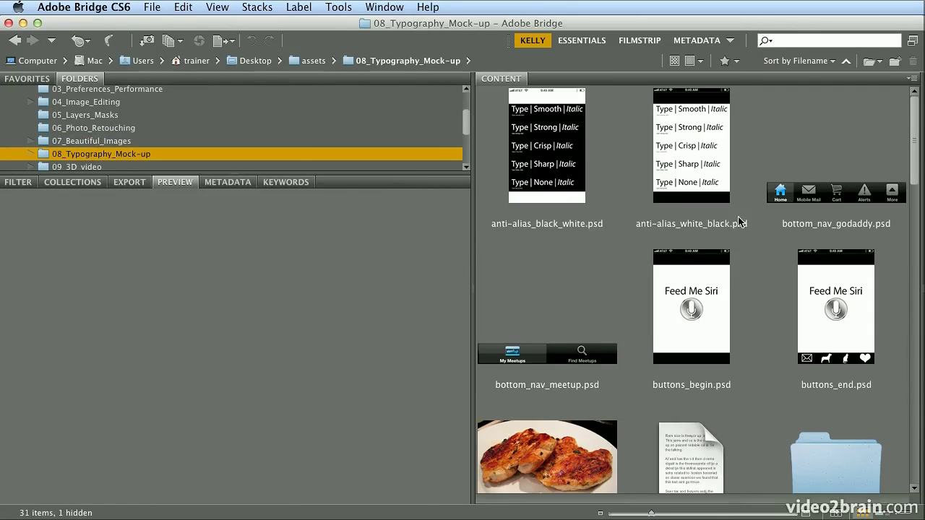
left_click_drag(914, 159, 891, 345)
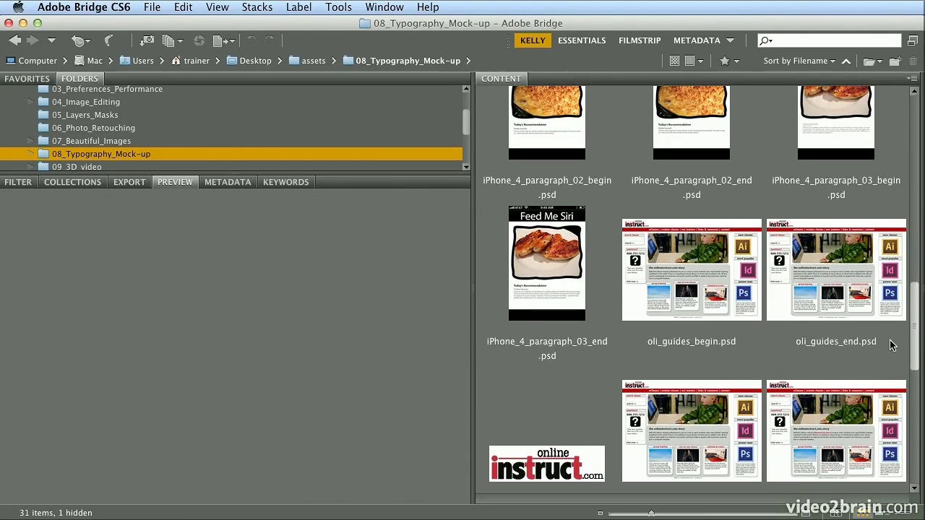
left_click(867, 303)
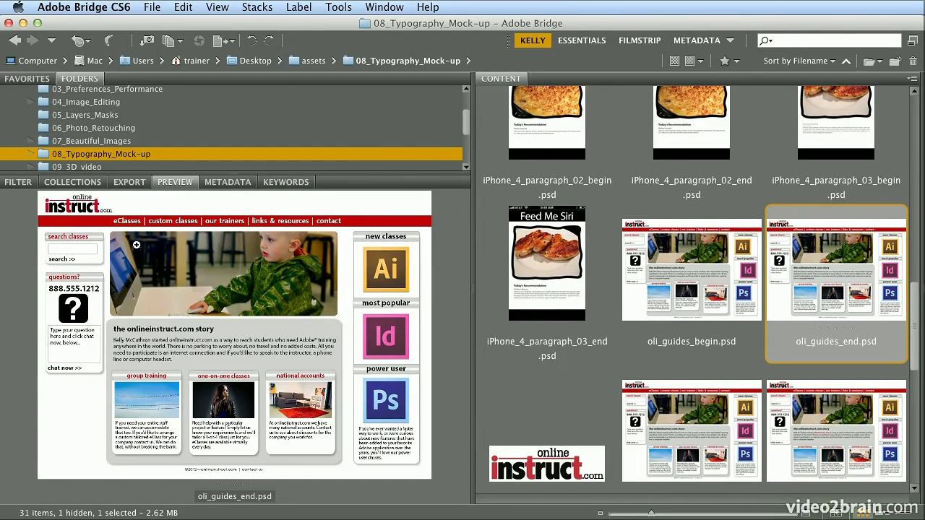
Step: Open the 09_3D_video folder and preview 3D_text_end.psd and wedding_story_end.psd
left_click(83, 168)
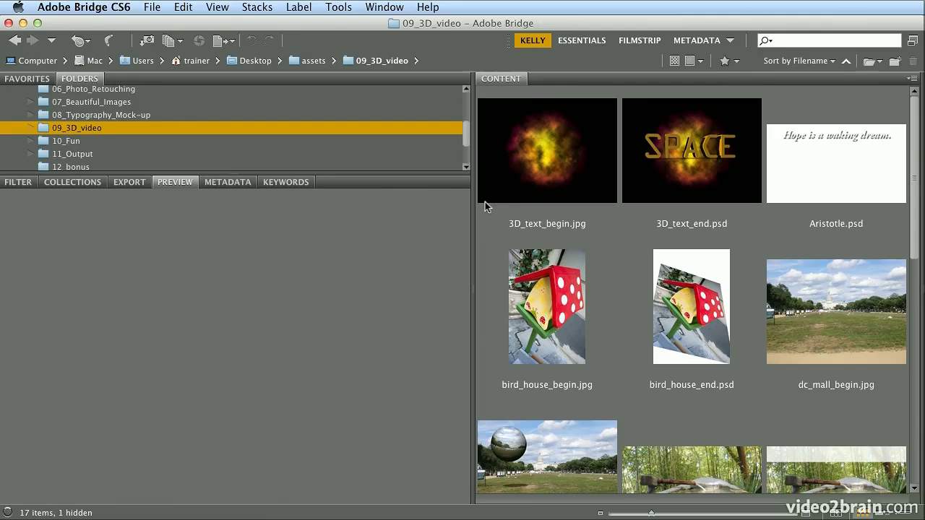
left_click(670, 190)
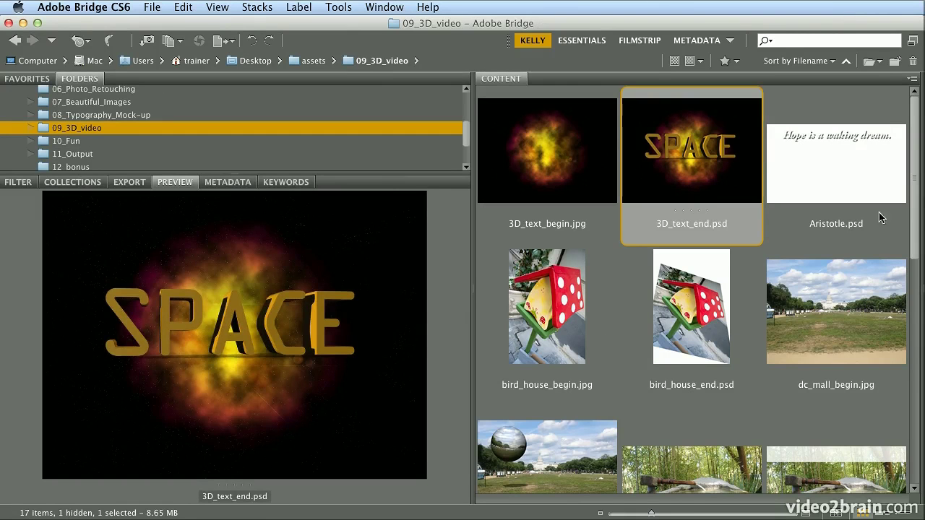
scroll(908, 247, "down", 2)
scroll(907, 246, "down", 10)
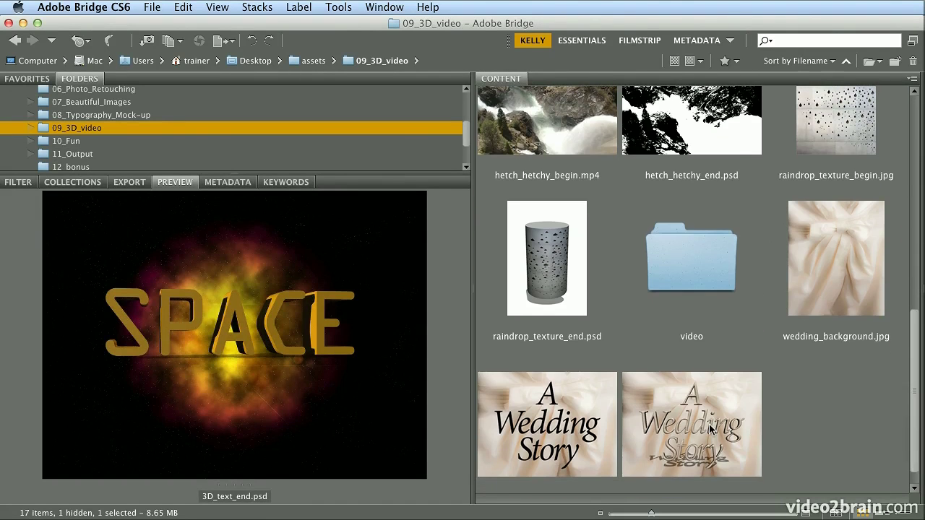
left_click(709, 429)
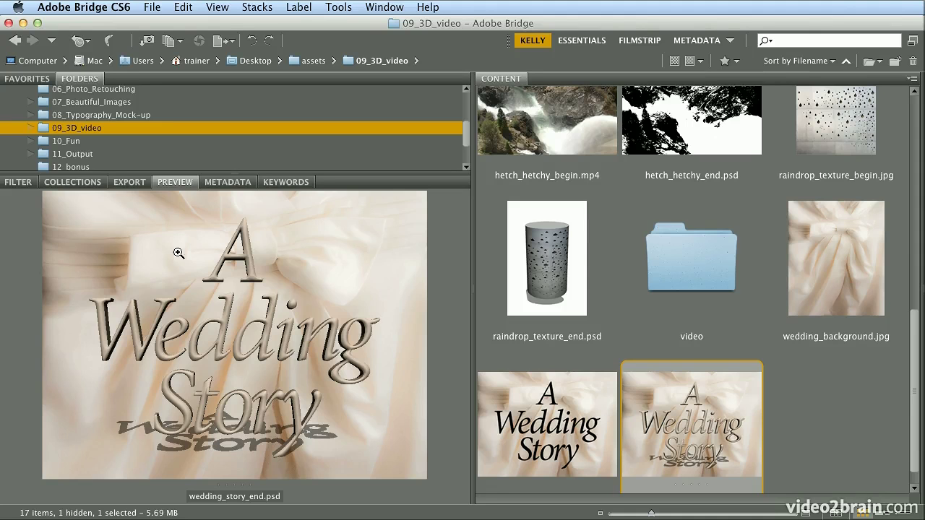
Step: Open the 10_Fun folder and preview bird_woman_end.tif
left_click(79, 141)
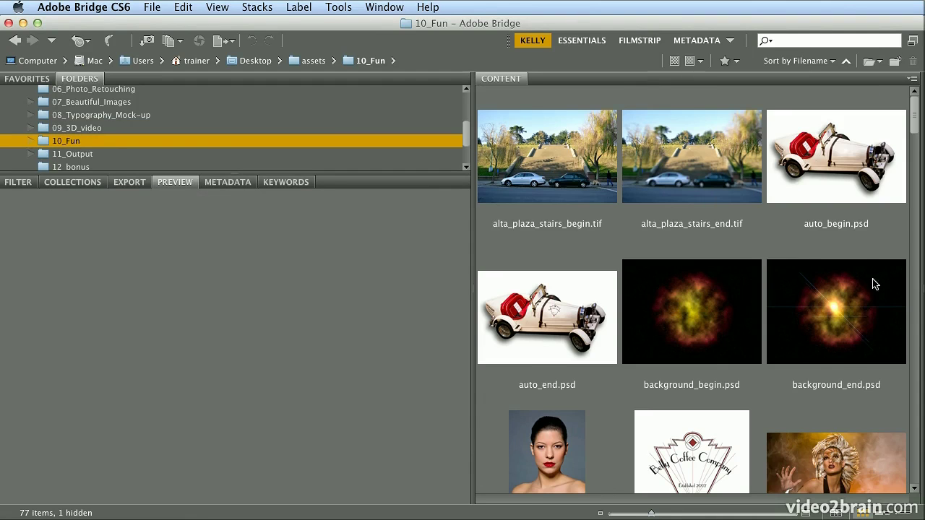
scroll(912, 313, "down", 5)
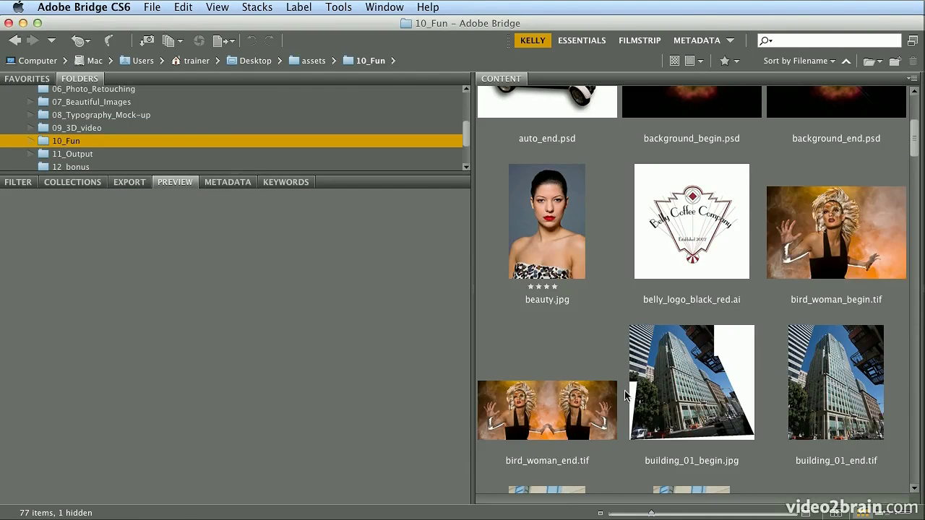
left_click(562, 419)
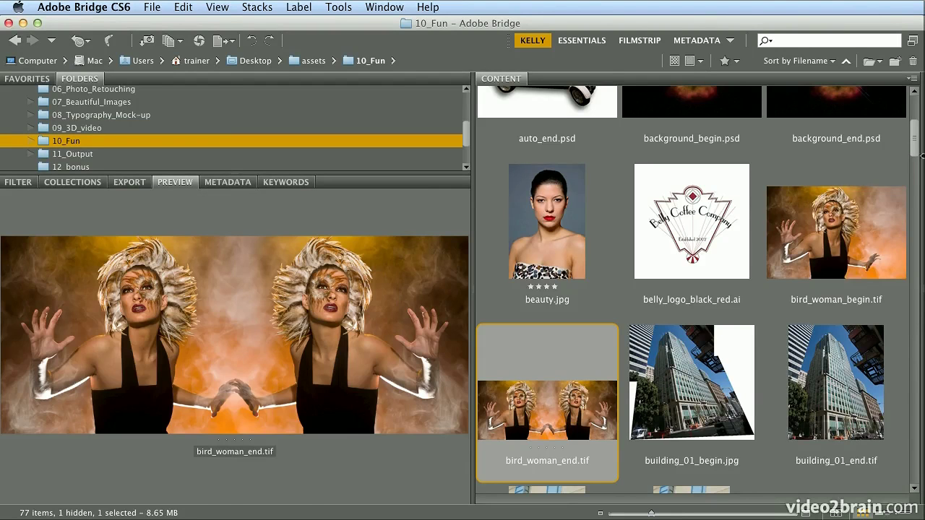
Step: Preview building_sign_edit_end.psd, hair_end.tif and leap_begin.psd in the 10_Fun folder
scroll(917, 155, "down", 8)
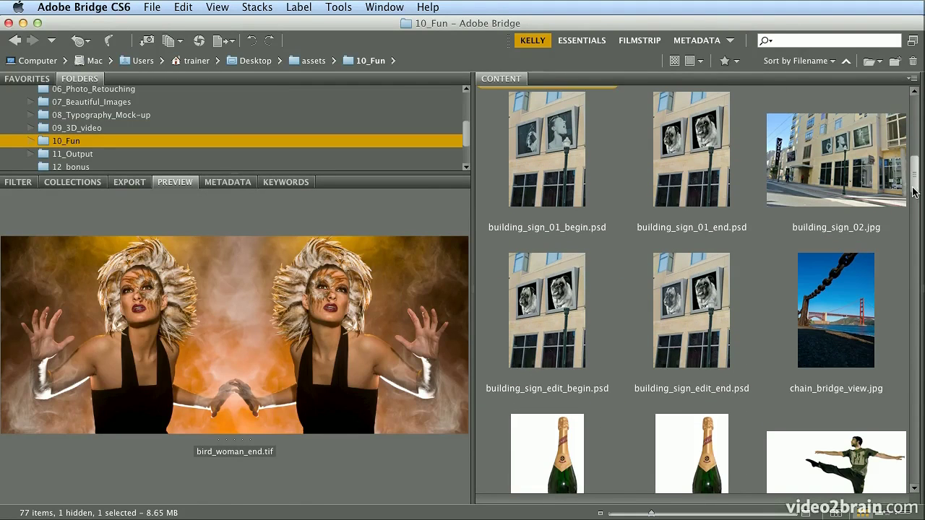
left_click(683, 311)
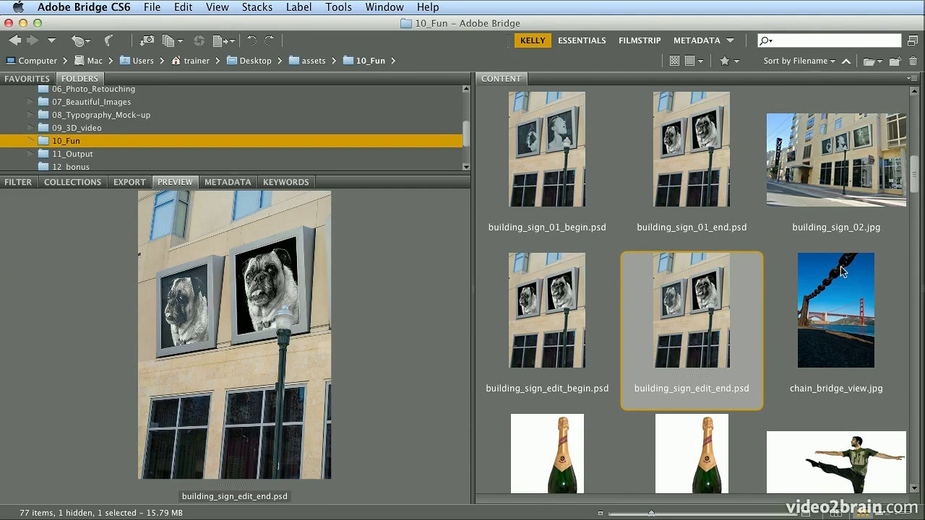
left_click_drag(919, 185, 905, 275)
scroll(901, 293, "down", 5)
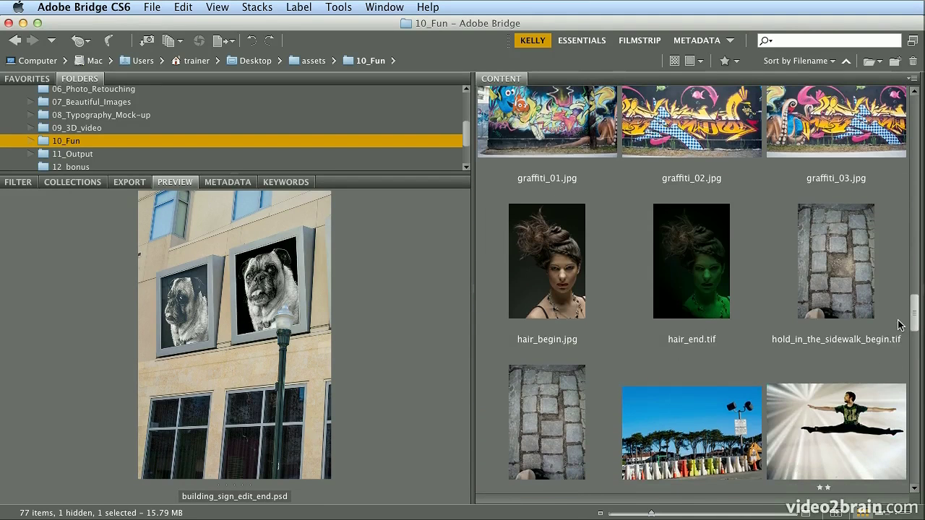
left_click(661, 270)
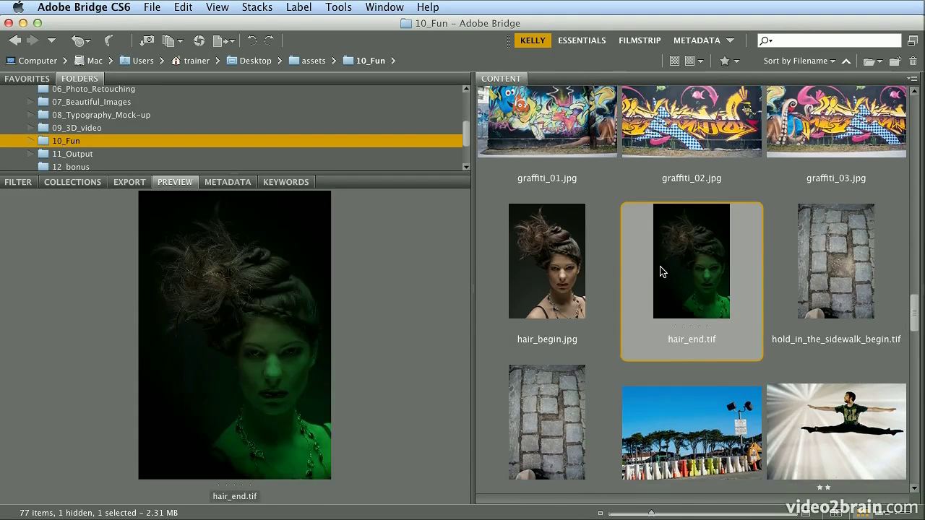
left_click(804, 424)
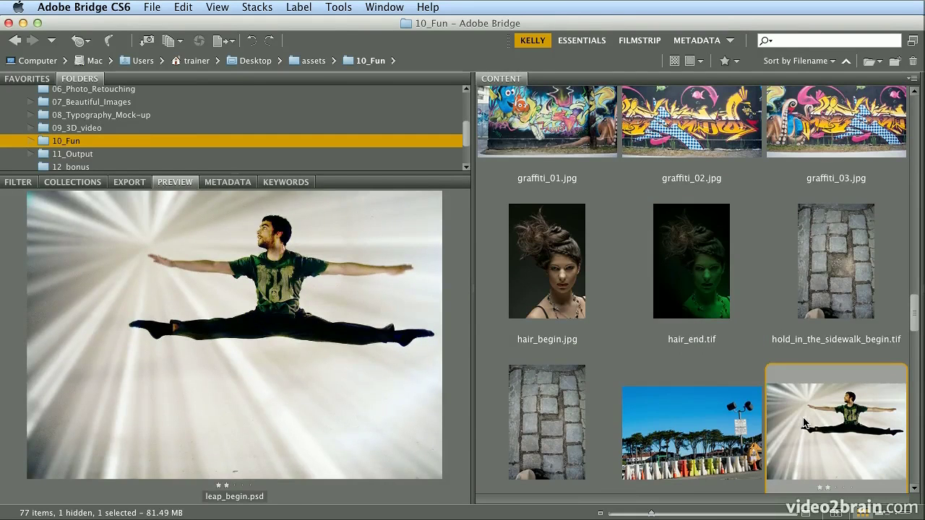
Step: Open the 11_Output folder and browse through its sample files
left_click(148, 156)
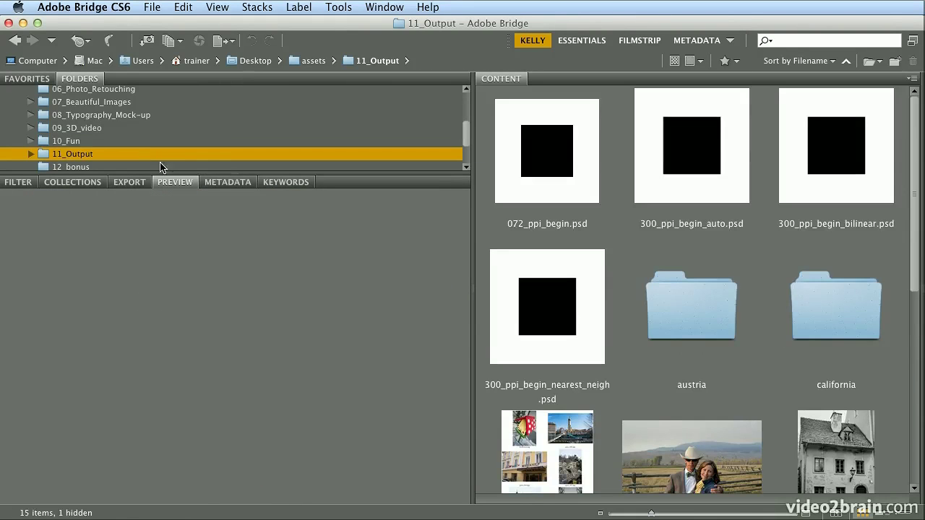
left_click_drag(912, 244, 907, 305)
scroll(704, 314, "down", 2)
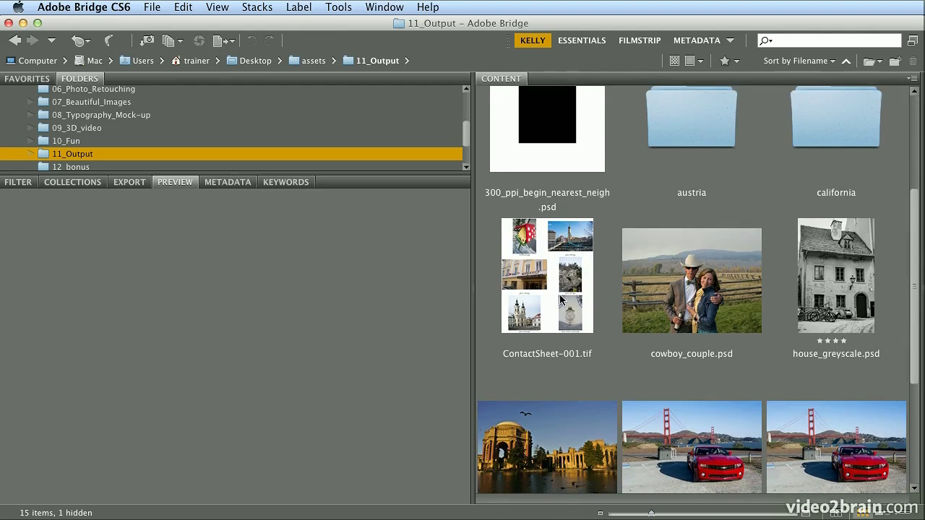
Step: Open the 12_bonus folder, preview bear_painted.psd and corn_mixer_brush.psd, and browse further through its files
left_click(143, 166)
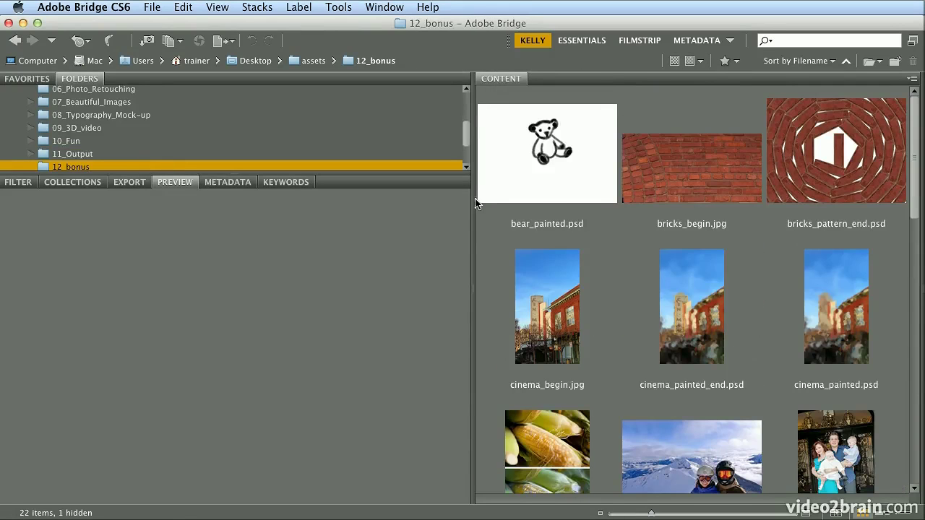
left_click(585, 184)
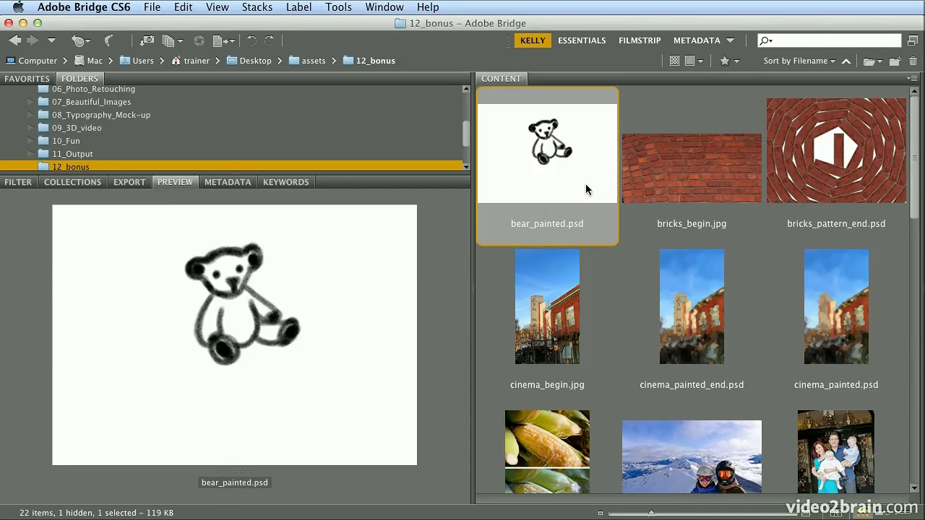
left_click(543, 433)
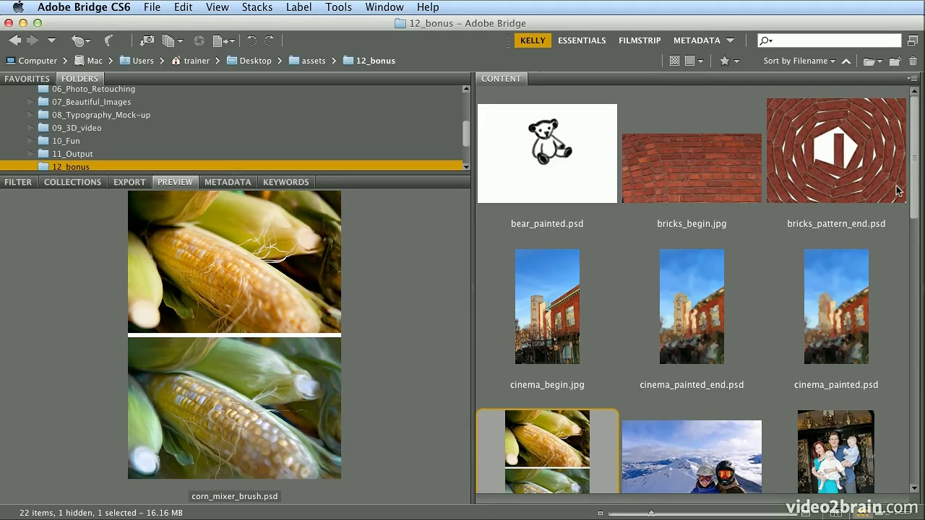
left_click_drag(909, 190, 909, 234)
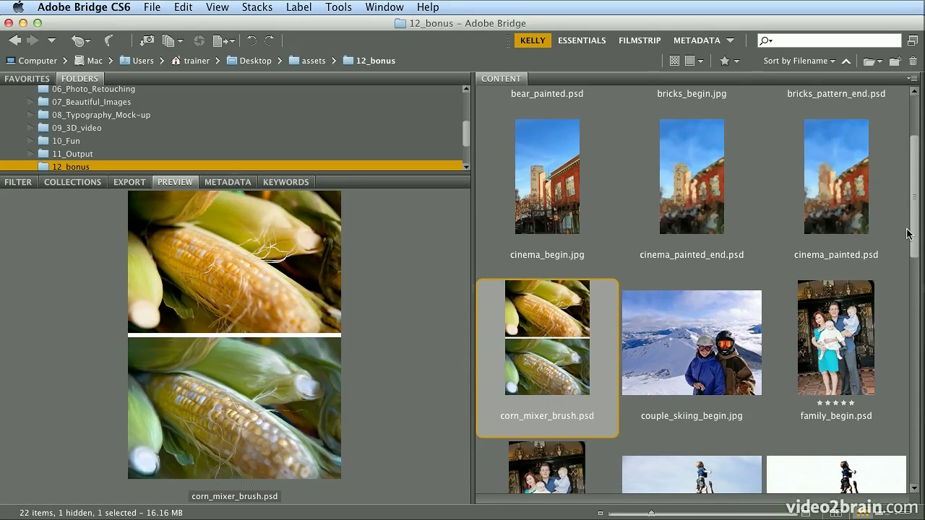